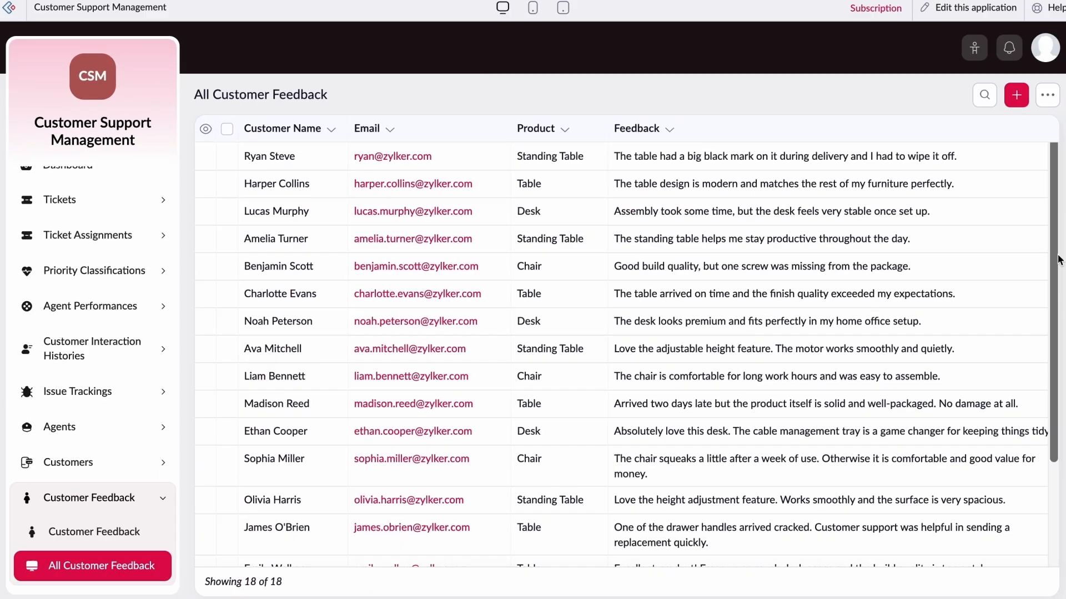
# Step: Scroll down through the 18 existing records in the All Customer Feedback report
pyautogui.scroll(-5, 1016, 255)
pyautogui.scroll(-10, 1018, 259)
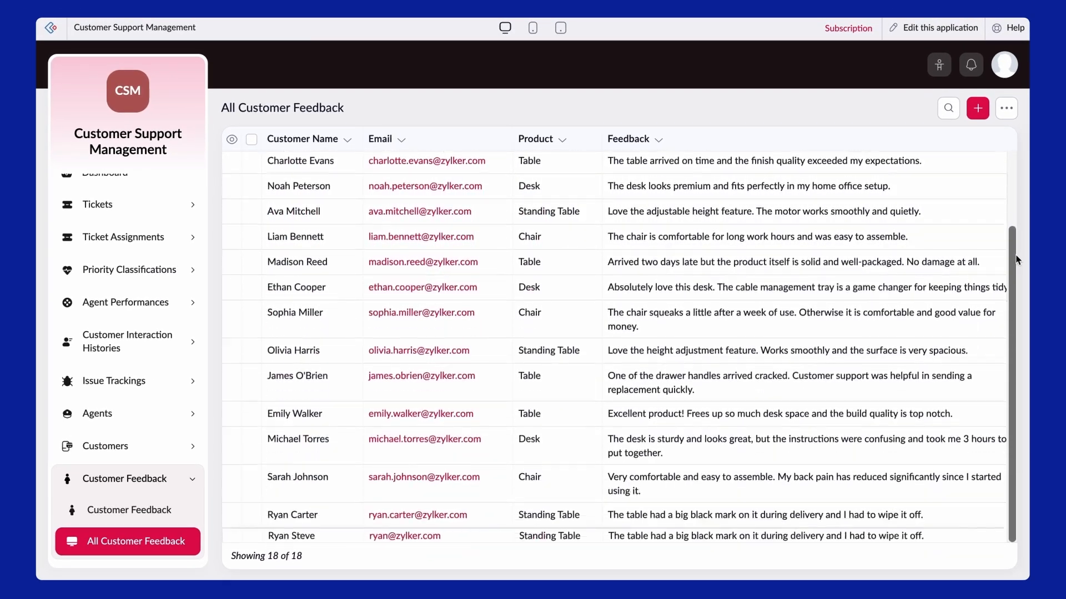
pyautogui.scroll(-4, 1017, 259)
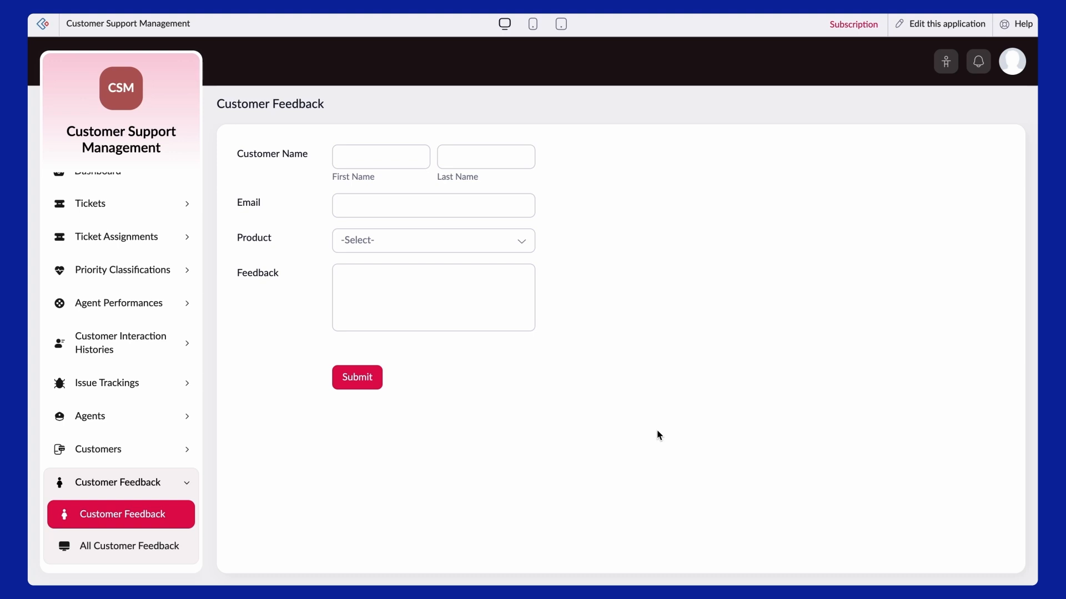
# Step: Switch the Customer Support Management application into edit mode
pyautogui.click(940, 27)
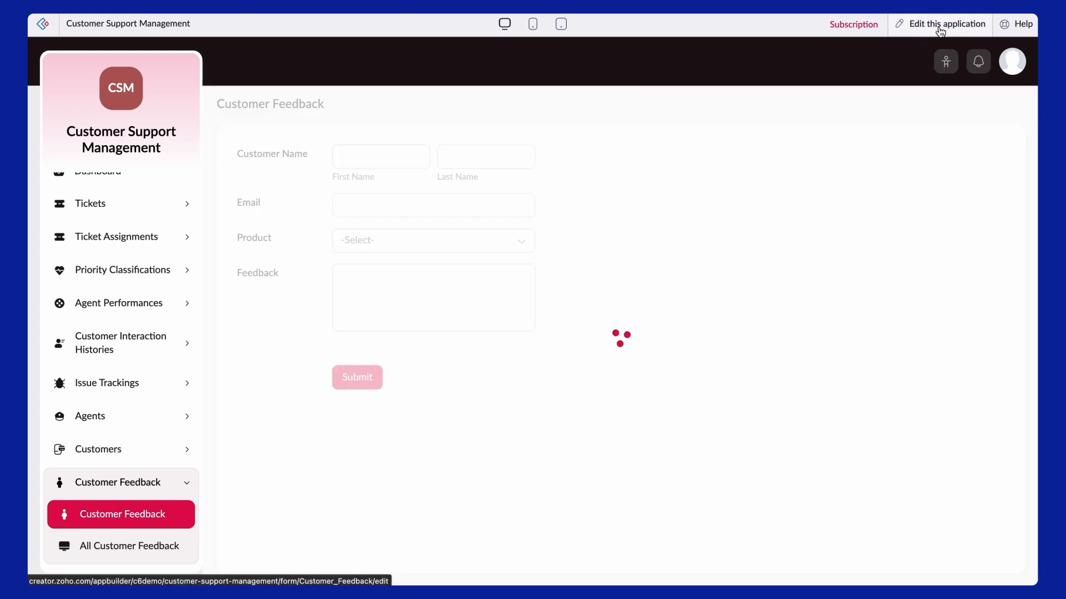
# Step: Add a Drop Down field named Sentiment below Feedback on the Customer Feedback form
pyautogui.click(521, 349)
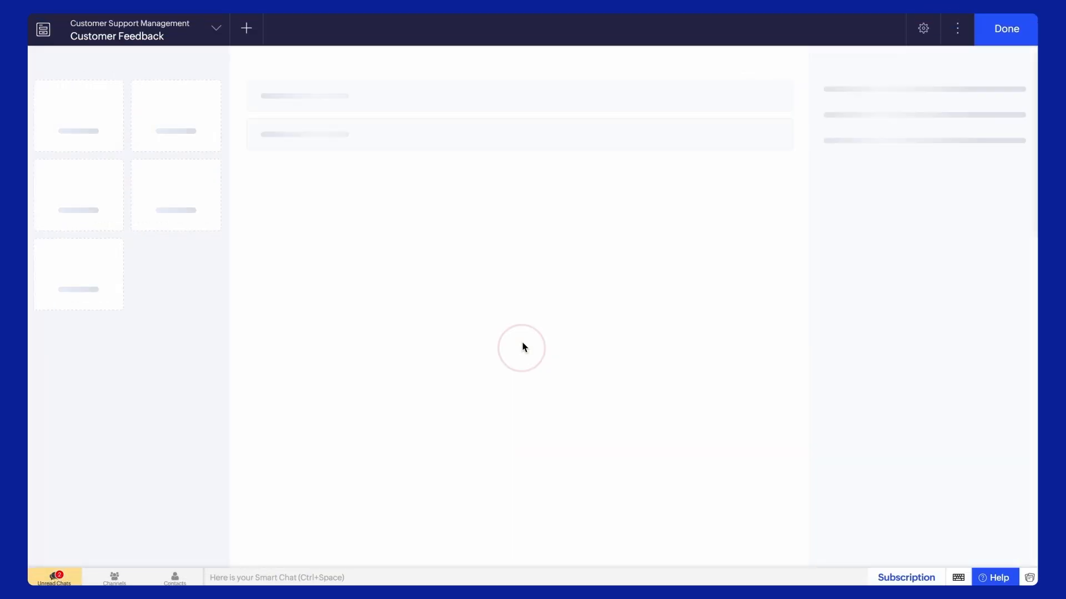
pyautogui.moveTo(175, 438); pyautogui.dragTo(354, 252)
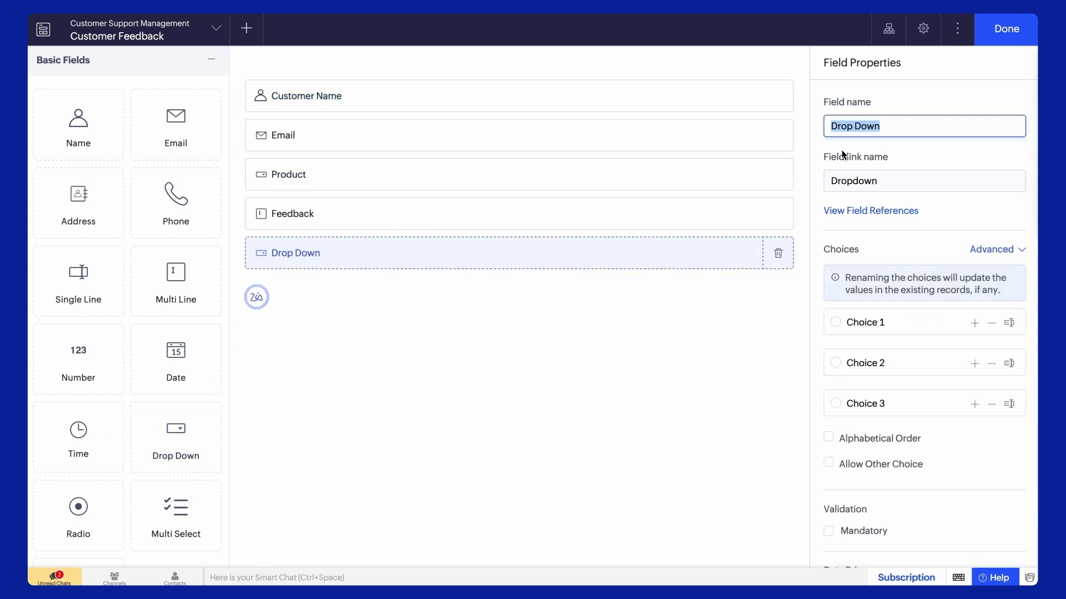
pyautogui.write('Sen')
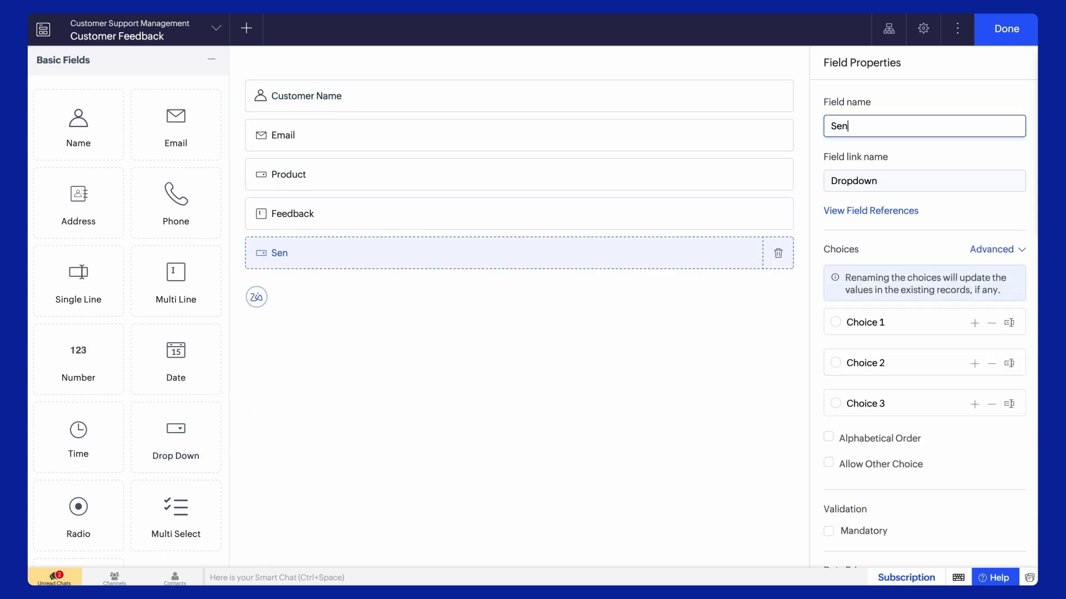
pyautogui.write('timent')
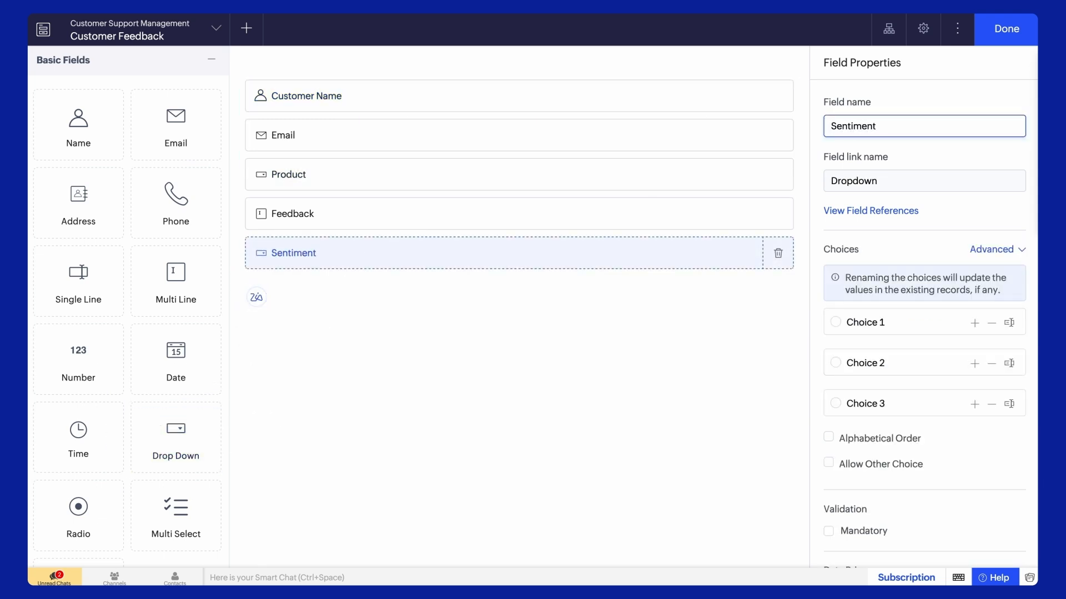
# Step: Give Sentiment six choices: Anger, Disappointment, Sarcasm, Neutral, Happy, Extremely Happy
pyautogui.click(1010, 326)
pyautogui.moveTo(906, 326); pyautogui.dragTo(845, 325)
pyautogui.write('Anger')
pyautogui.click(1008, 367)
pyautogui.write('Di')
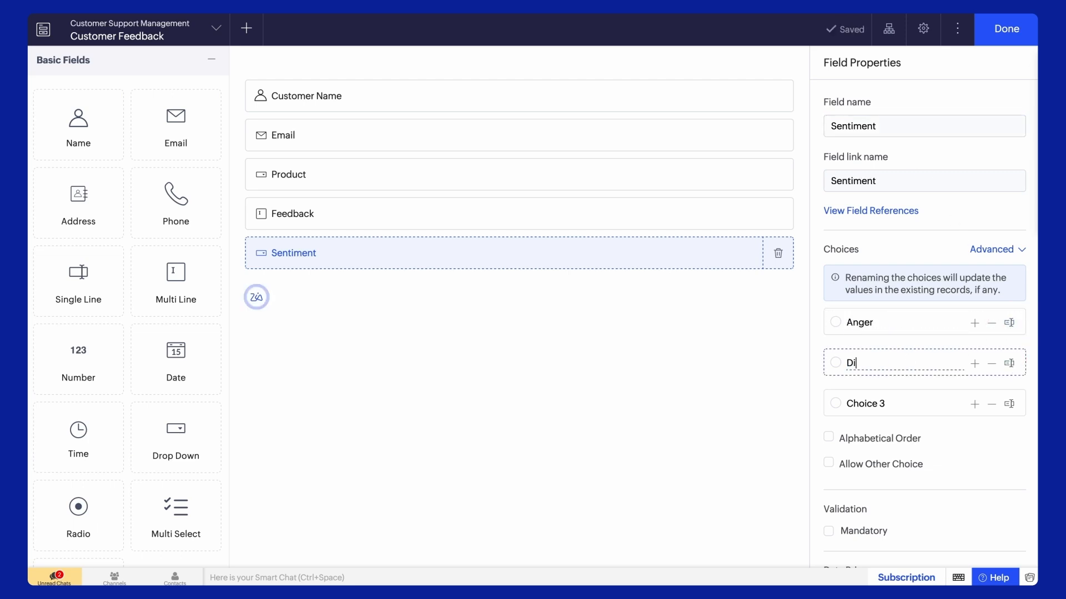
pyautogui.write('sappointment')
pyautogui.click(1009, 405)
pyautogui.write('Sarcasm')
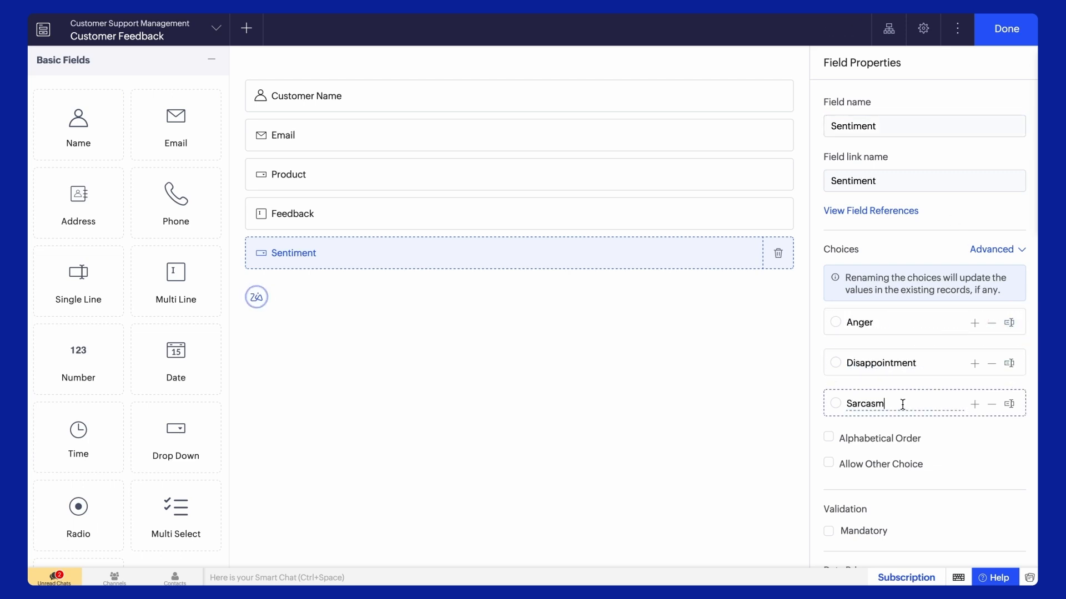
pyautogui.press('Return')
pyautogui.write('Neutral')
pyautogui.click(974, 445)
pyautogui.write('Happy')
pyautogui.click(975, 487)
pyautogui.write('E')
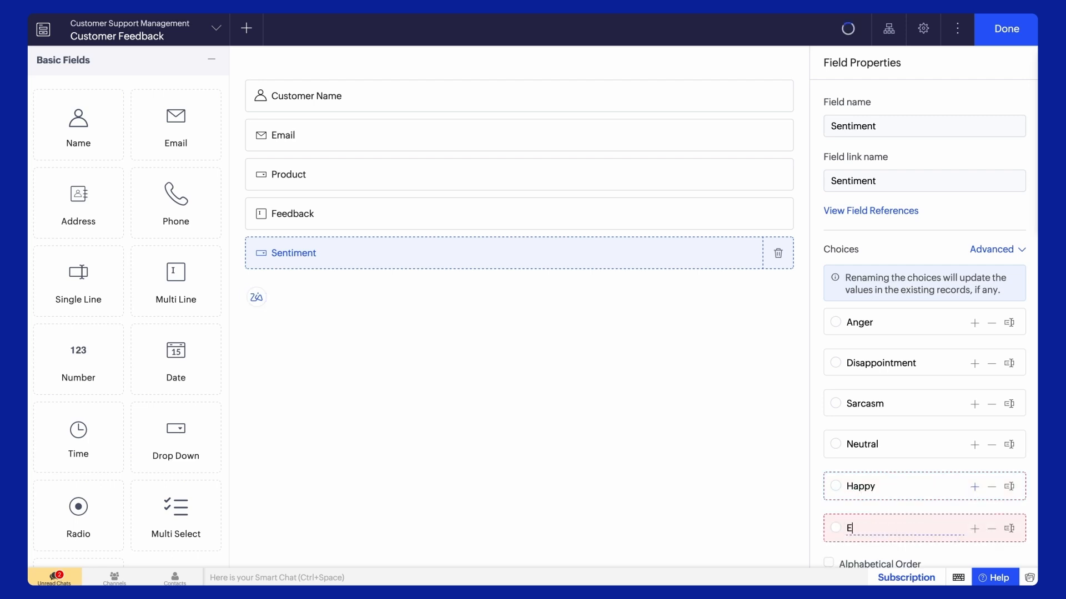
pyautogui.write('xtremely Happy')
# Step: Set the Sentiment field to show for Admin Only and close the form builder
pyautogui.scroll(-2, 977, 490)
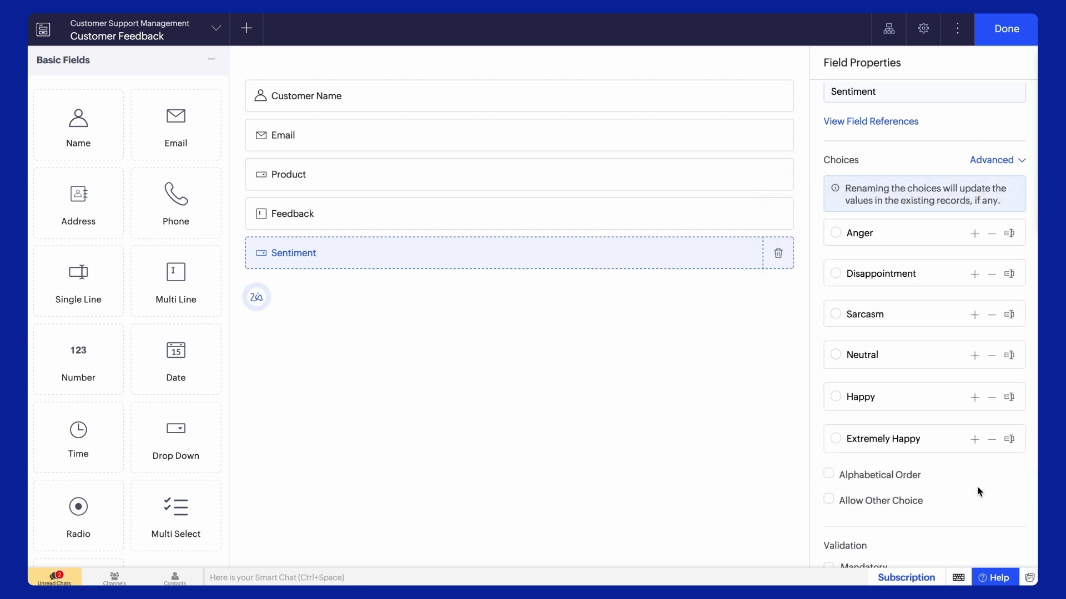
pyautogui.scroll(-5, 977, 486)
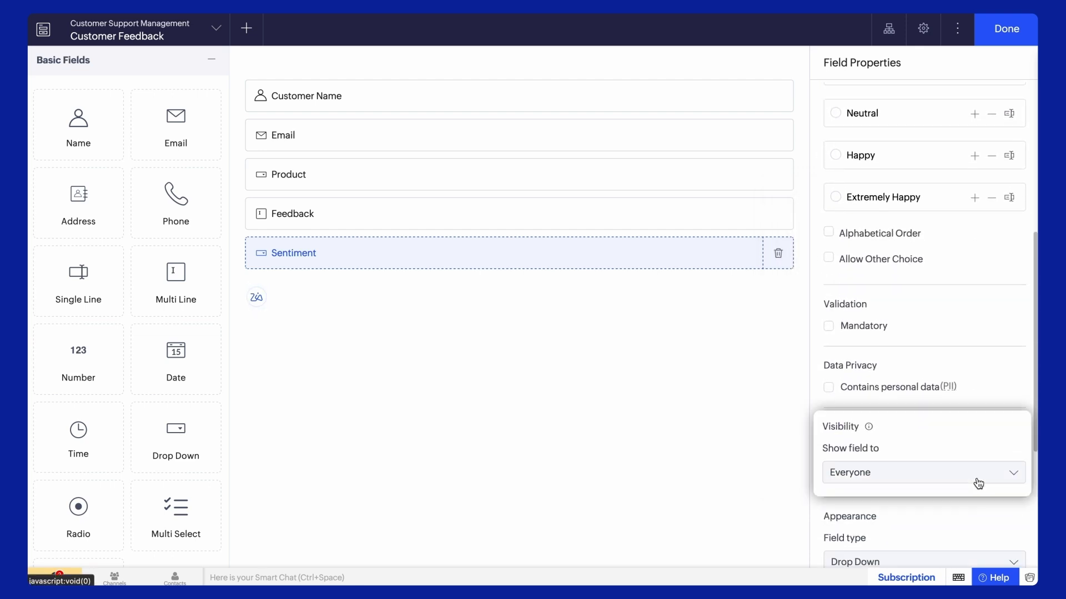
pyautogui.click(977, 477)
pyautogui.click(945, 561)
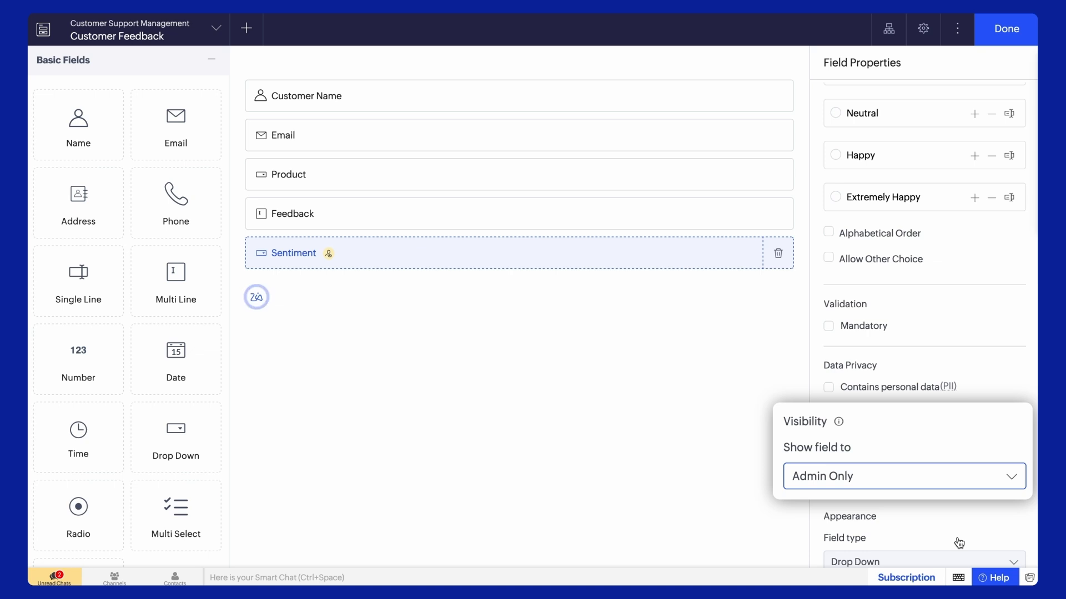
pyautogui.click(1001, 36)
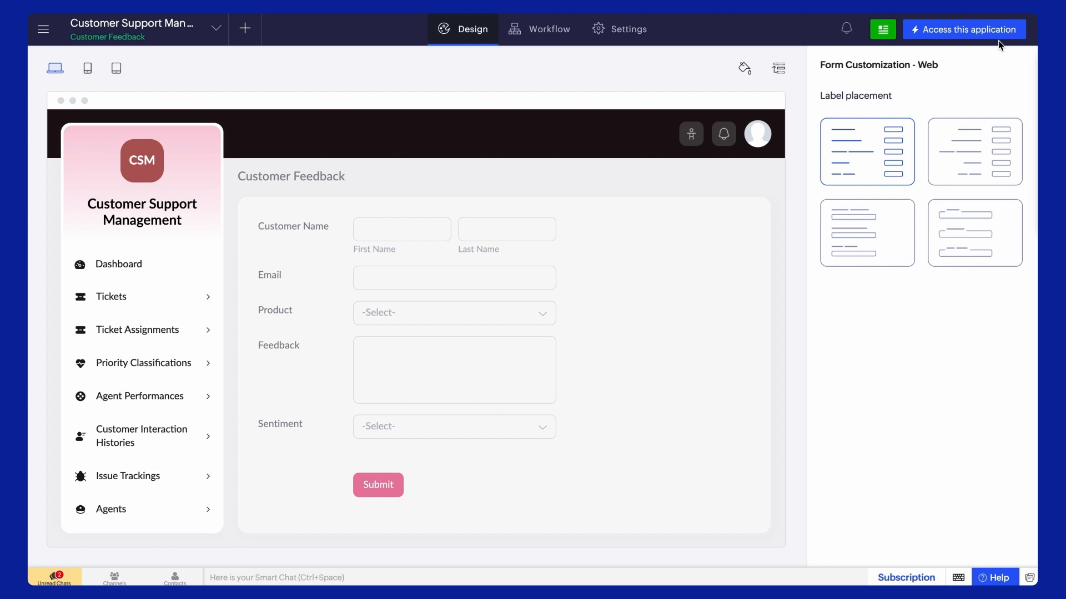
# Step: Start a new form workflow on Customer Feedback, triggered when a record is Created
pyautogui.click(563, 29)
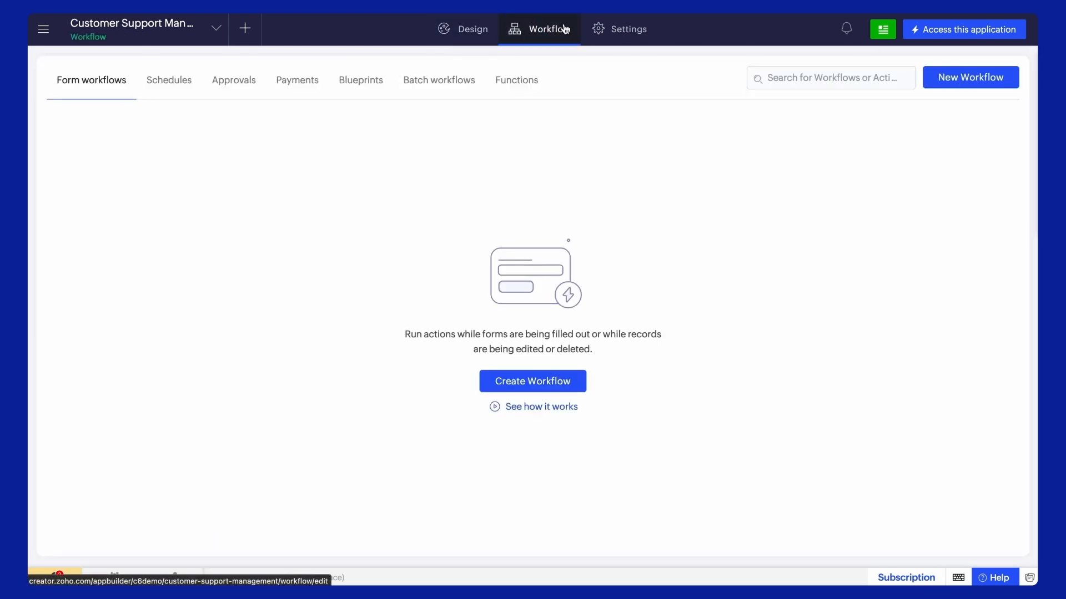
pyautogui.click(542, 382)
pyautogui.click(544, 376)
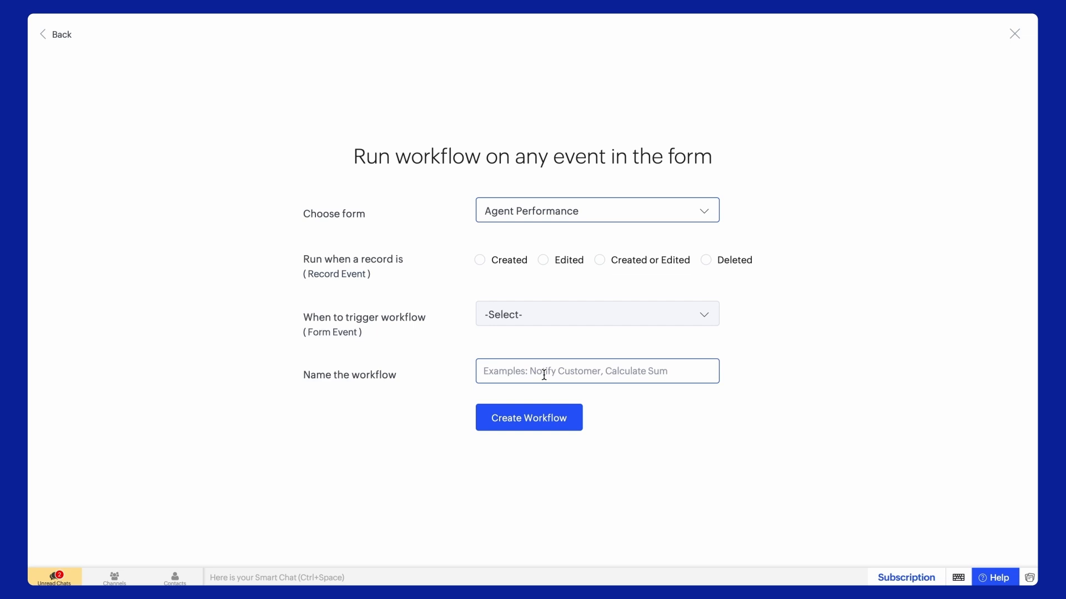
pyautogui.click(600, 205)
pyautogui.click(576, 330)
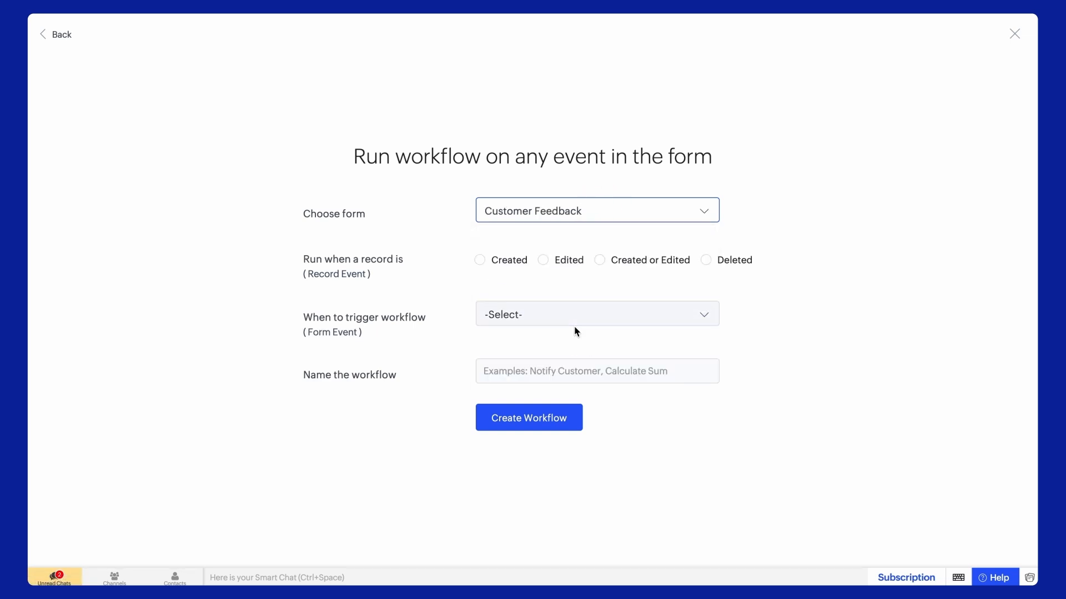
pyautogui.click(480, 259)
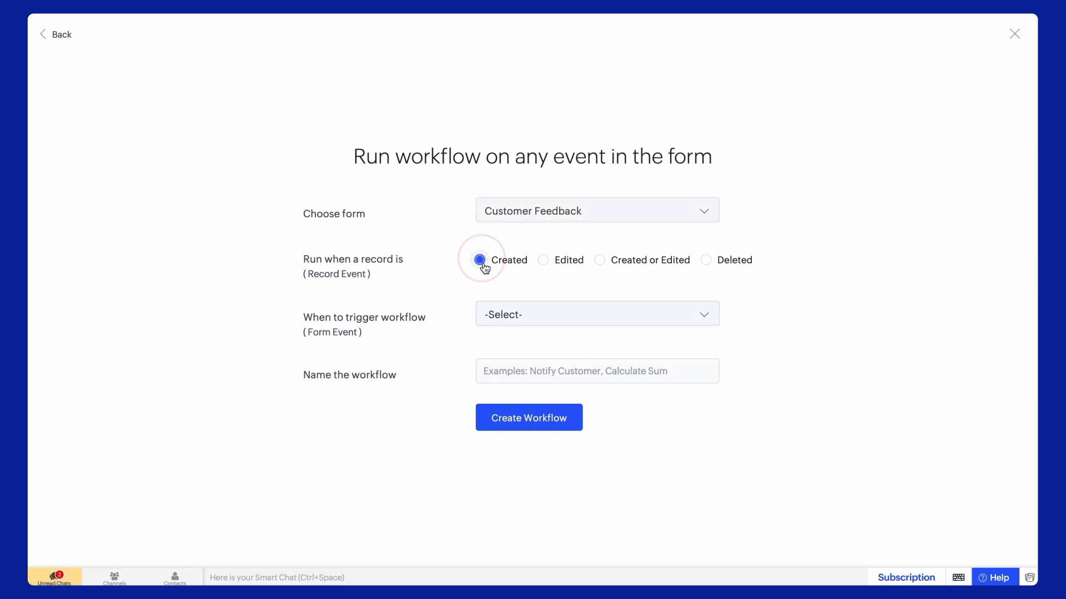
# Step: Set the event to Successful form submission and create the 'Customer Feedback Analysis' workflow
pyautogui.click(562, 322)
pyautogui.scroll(-3, 562, 388)
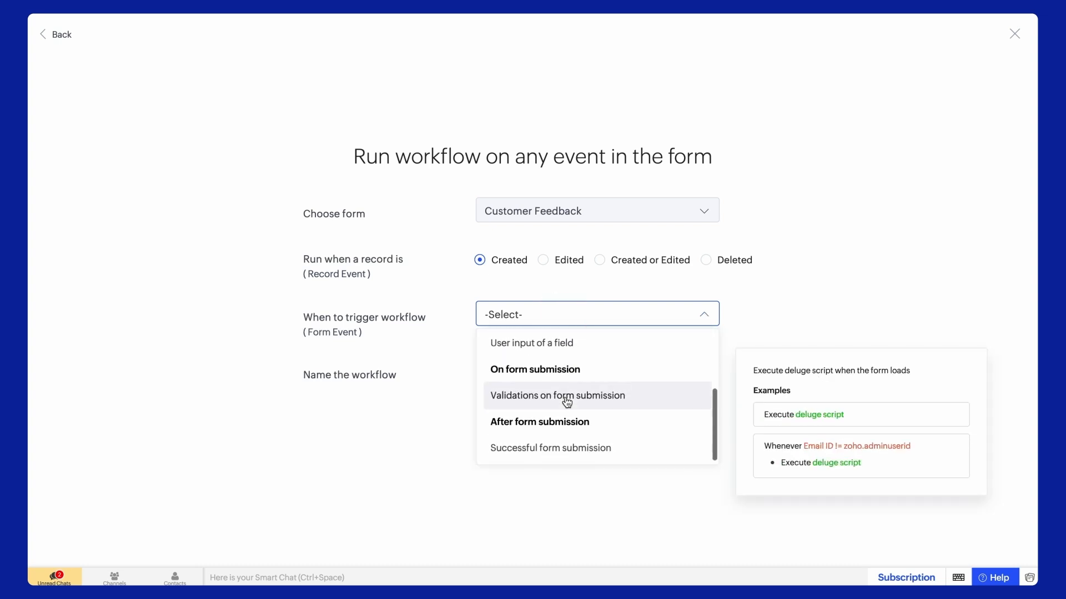
pyautogui.click(564, 444)
pyautogui.write('Customer Feedback Analysis')
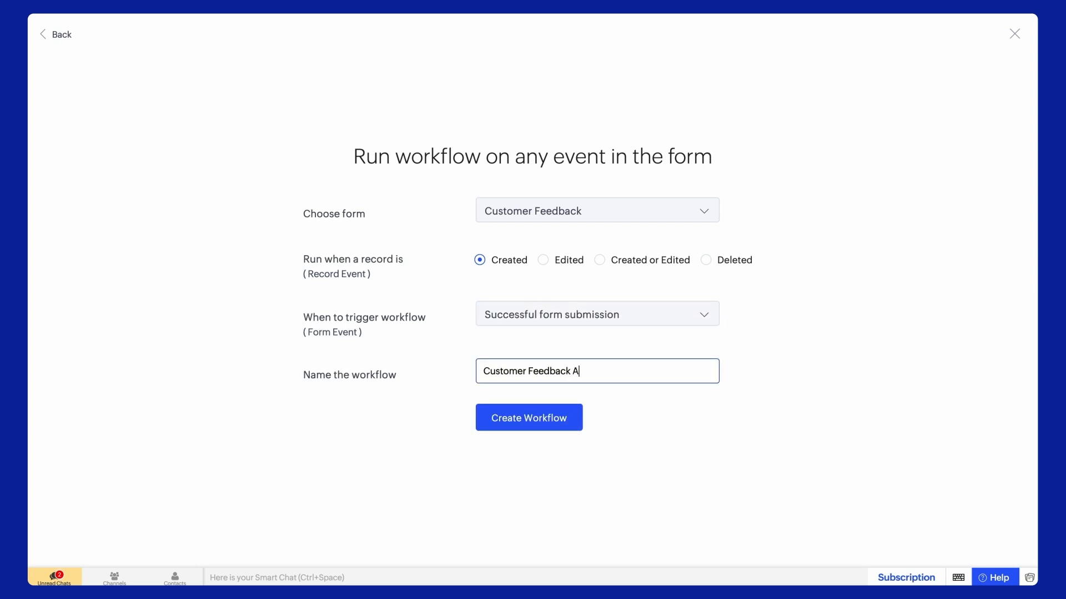
pyautogui.click(540, 419)
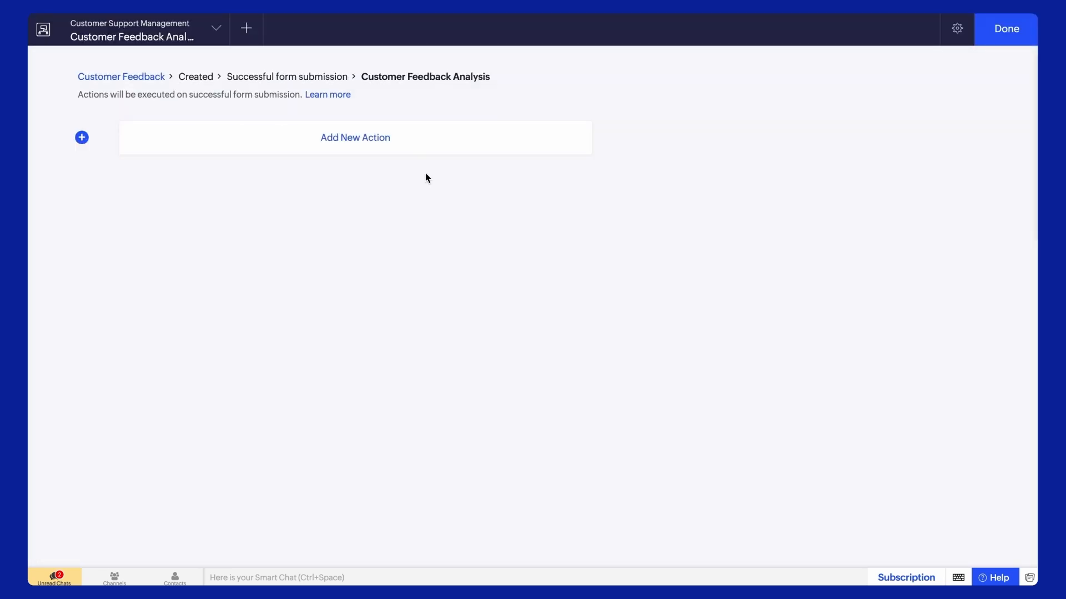
pyautogui.click(412, 149)
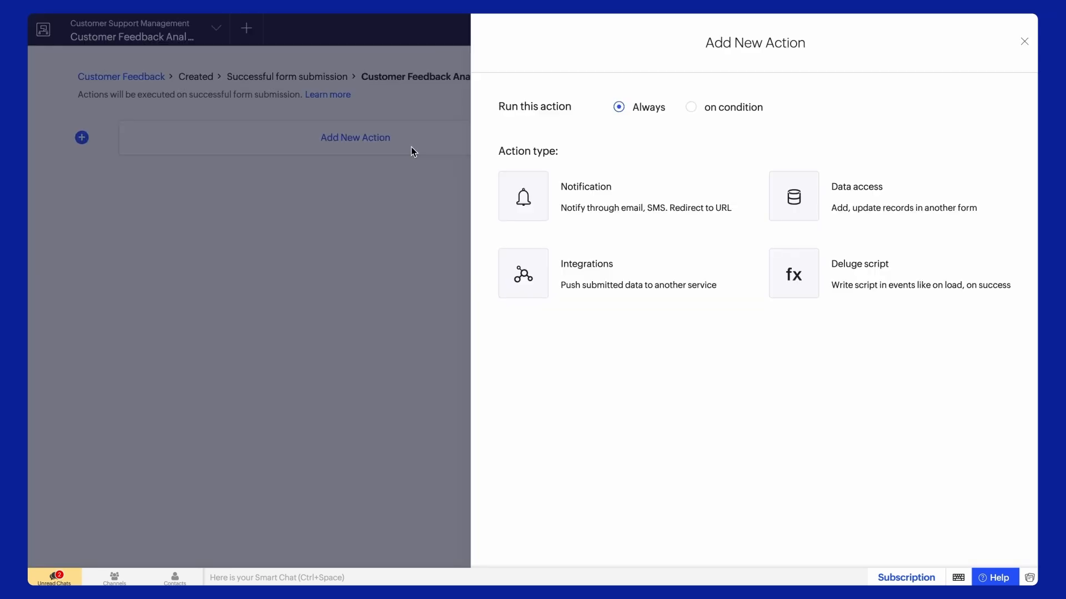
# Step: Choose Deluge script as the workflow's action type
pyautogui.click(795, 275)
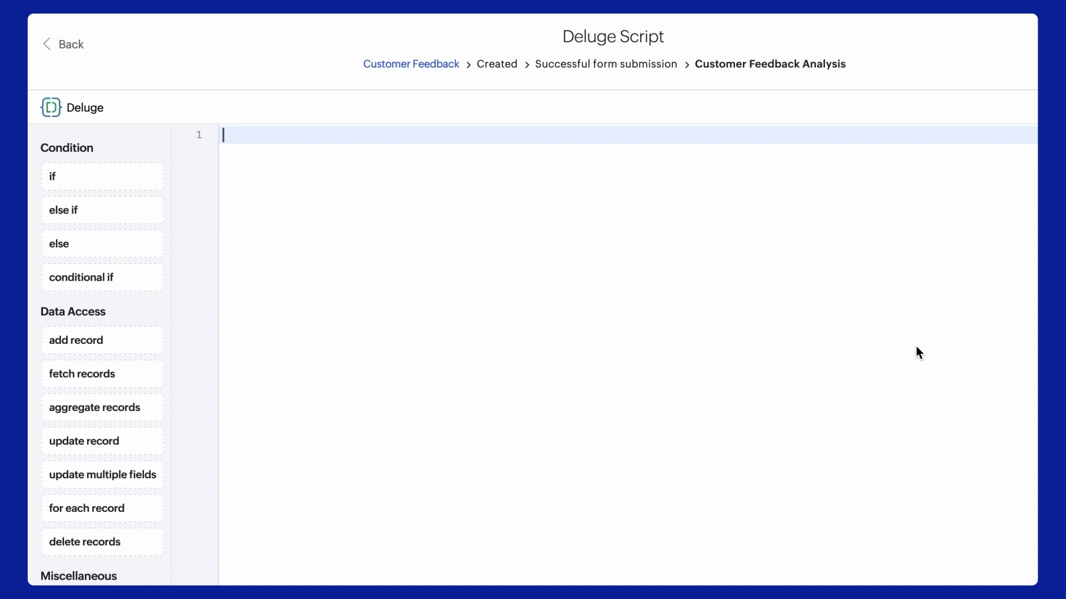
# Step: Write the first line: response = zoho.ai.analyseSentiment(input.Feedback);
pyautogui.write('response = zoho.ai.')
pyautogui.press('Down')
pyautogui.press('Down')
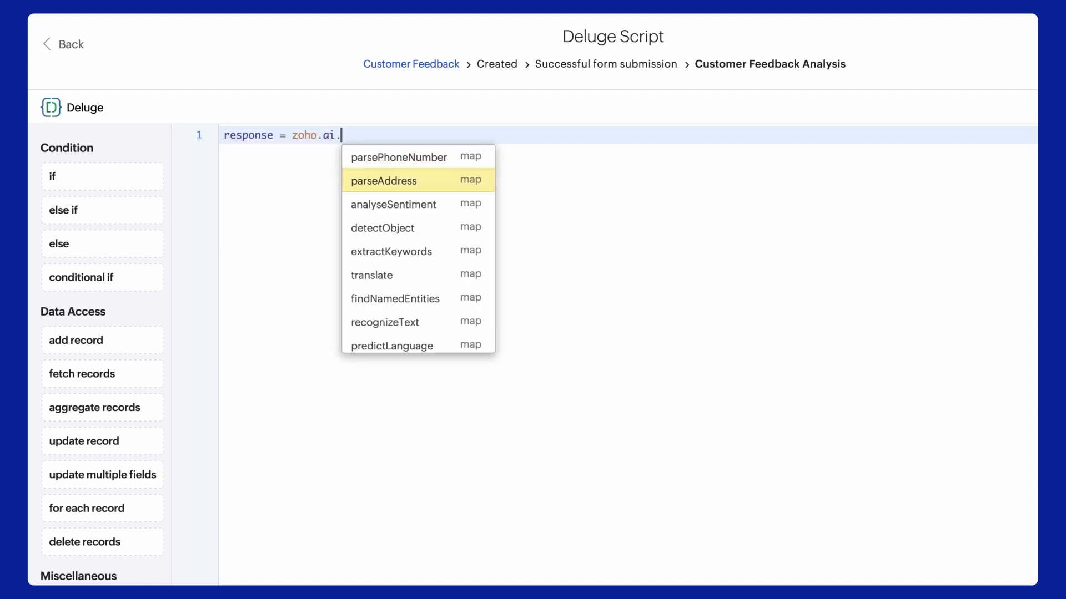
pyautogui.press('Return')
pyautogui.press('BackSpace')
pyautogui.write('input.Feedb')
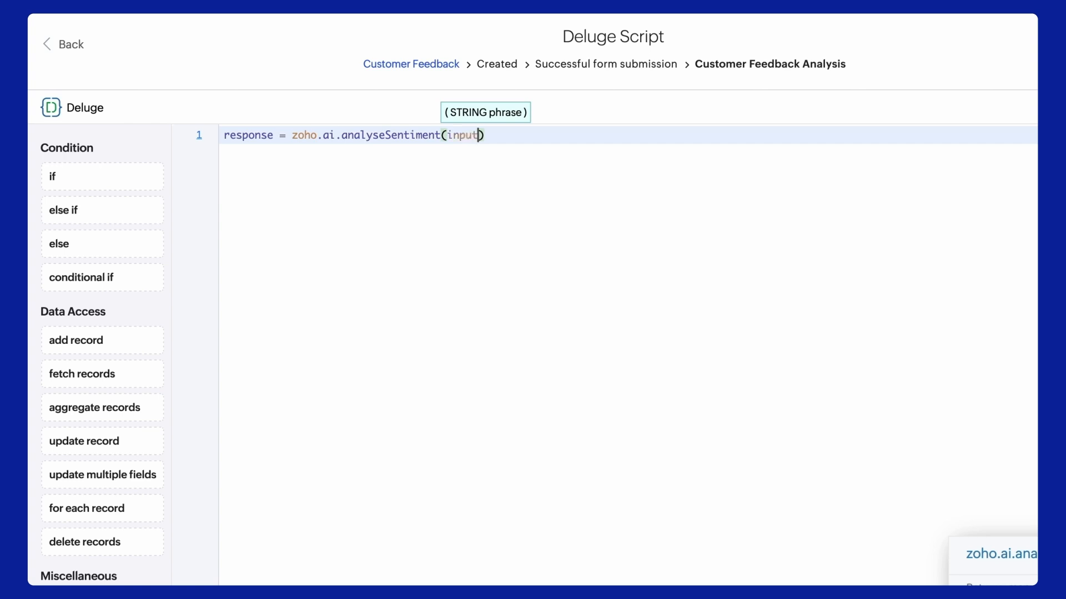
pyautogui.press('Return')
pyautogui.press('End')
pyautogui.write(';')
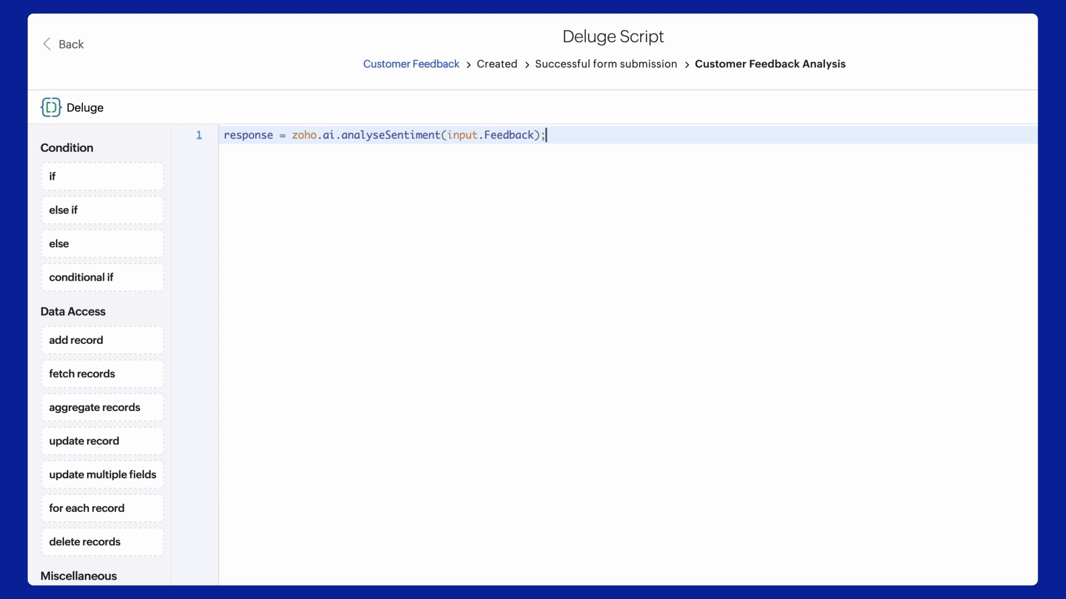
# Step: Extract Emotion from the response into emotion, assign it to input.Sentiment, and save
pyautogui.press('Return')
pyautogui.write('emotion = response.get("data").get(0')
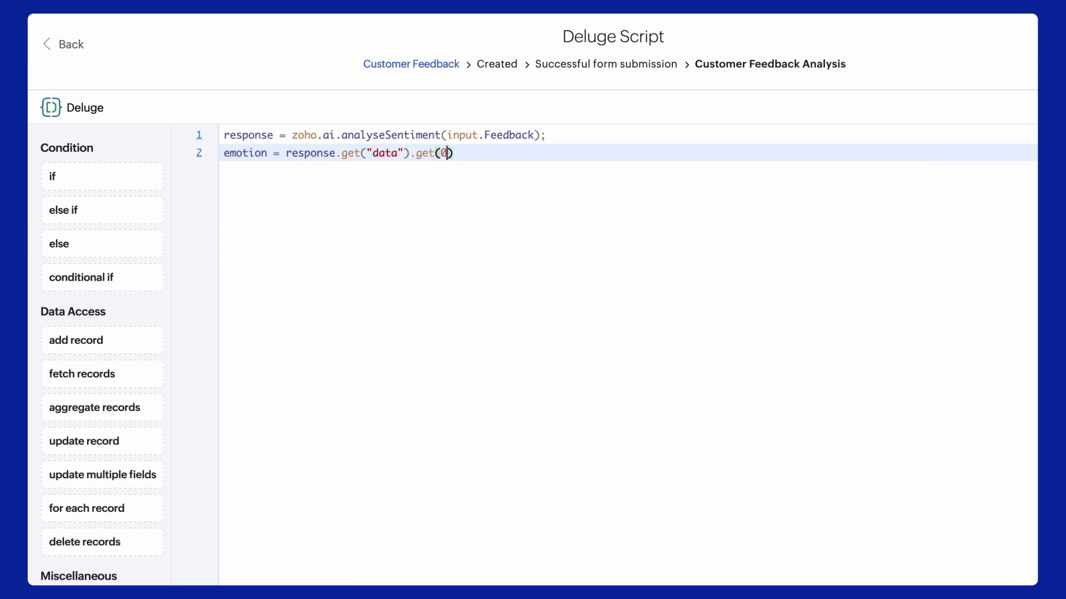
pyautogui.write(').get("Emotion");')
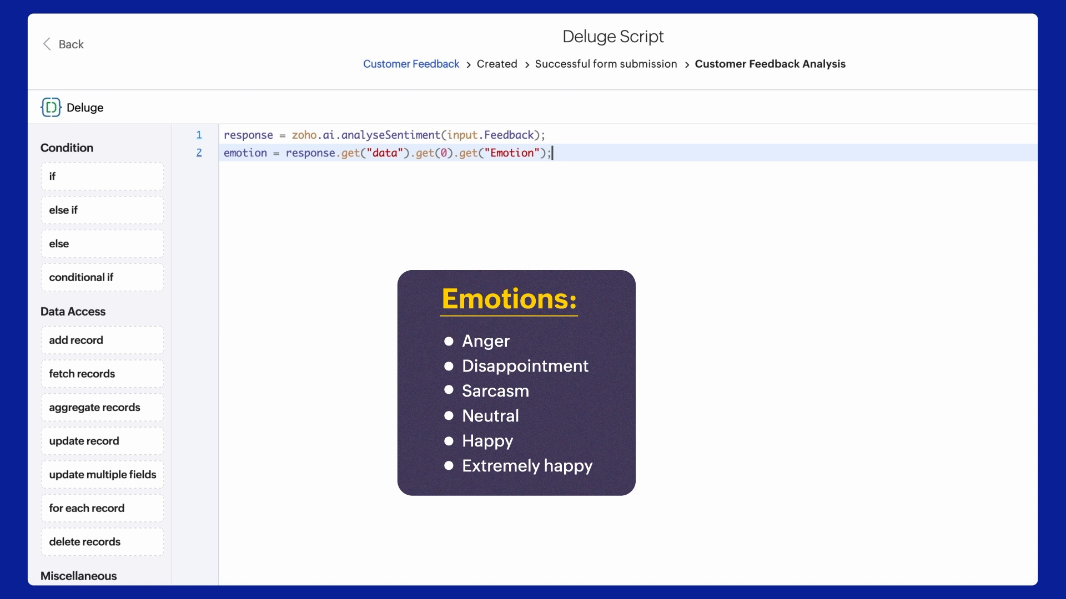
pyautogui.press('Return')
pyautogui.write('input.')
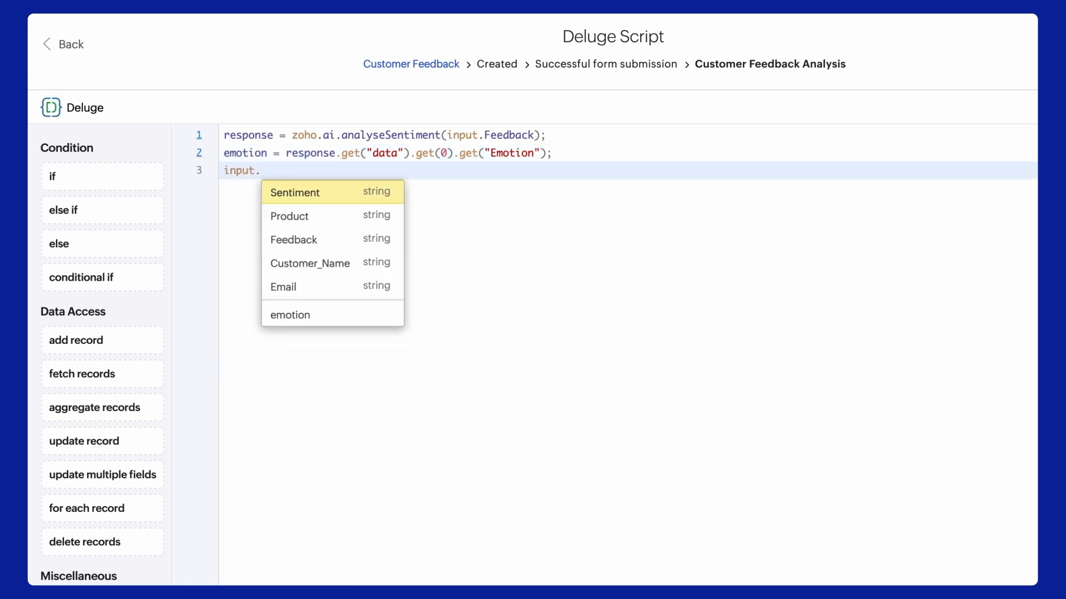
pyautogui.press('Return')
pyautogui.write('= e')
pyautogui.press('Return')
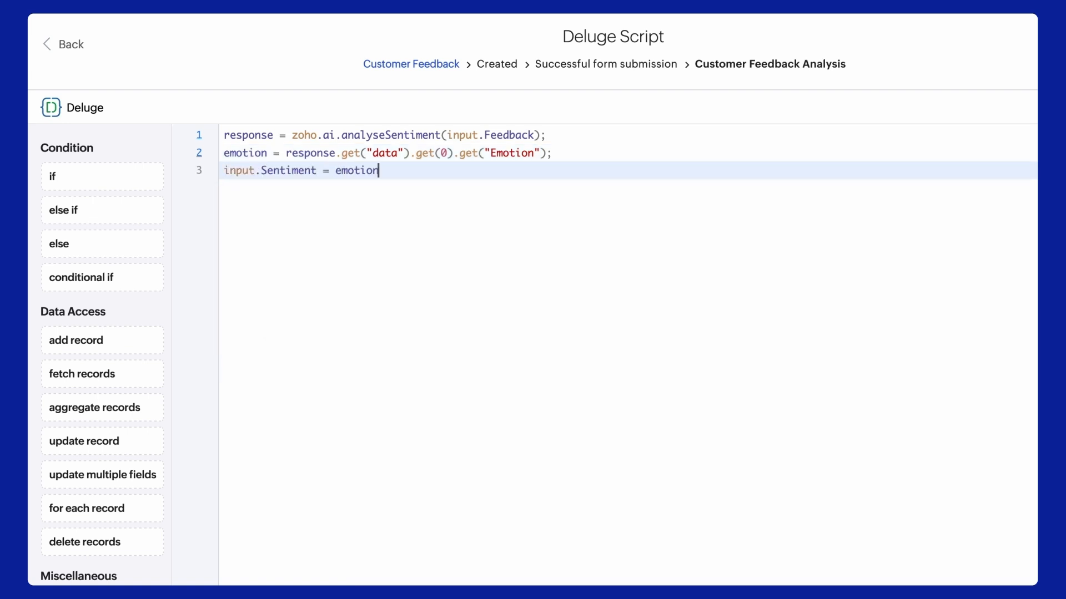
pyautogui.write(';')
pyautogui.click(943, 557)
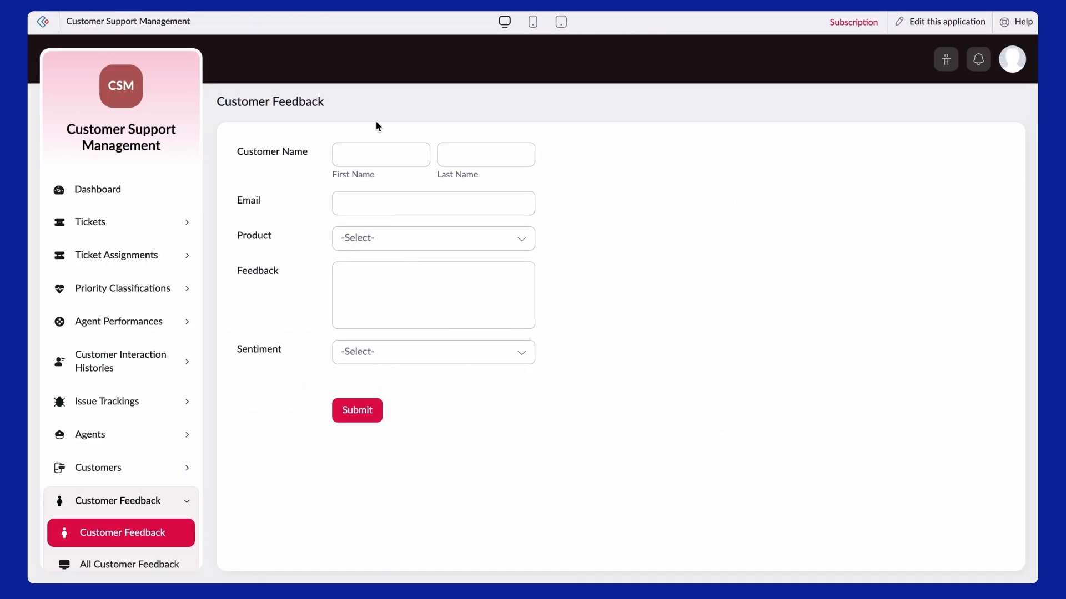
# Step: Submit an entry with the customer's name and email, Standing Table, and positive feedback text
pyautogui.click(381, 154)
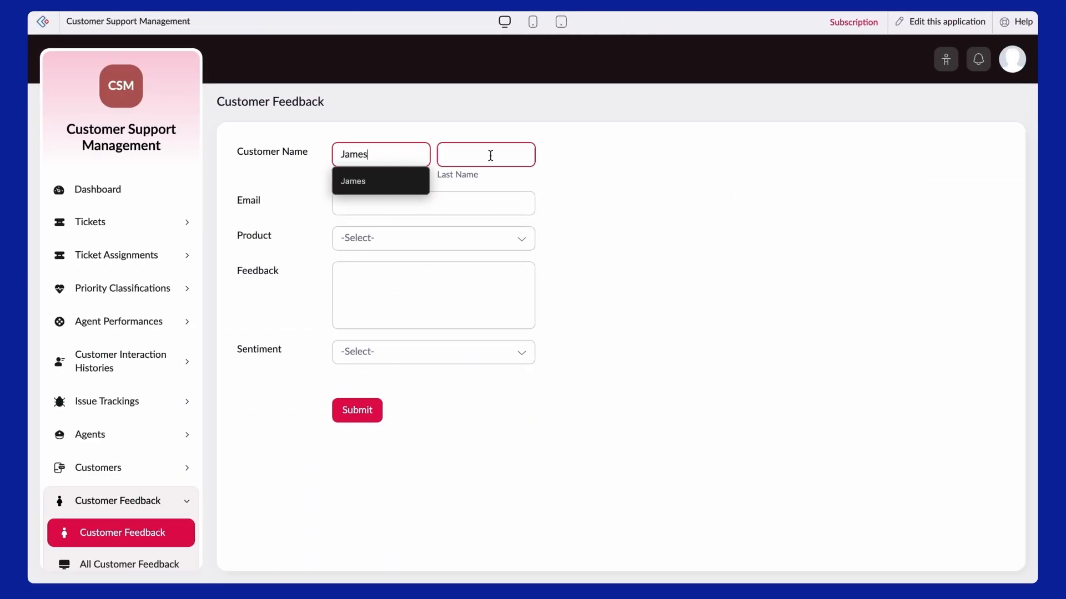
pyautogui.click(478, 155)
pyautogui.click(469, 205)
pyautogui.click(514, 234)
pyautogui.click(500, 300)
pyautogui.click(509, 328)
pyautogui.write('The standing desk i ordered arrived well packaged and was easy to assemble. Happy with the purchase overall!')
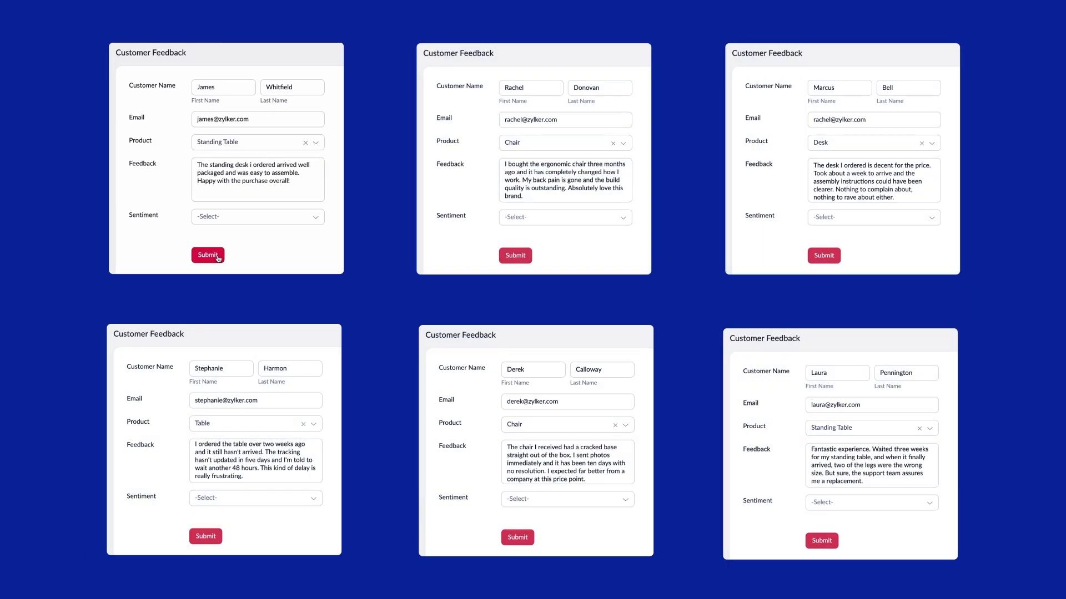
pyautogui.click(208, 255)
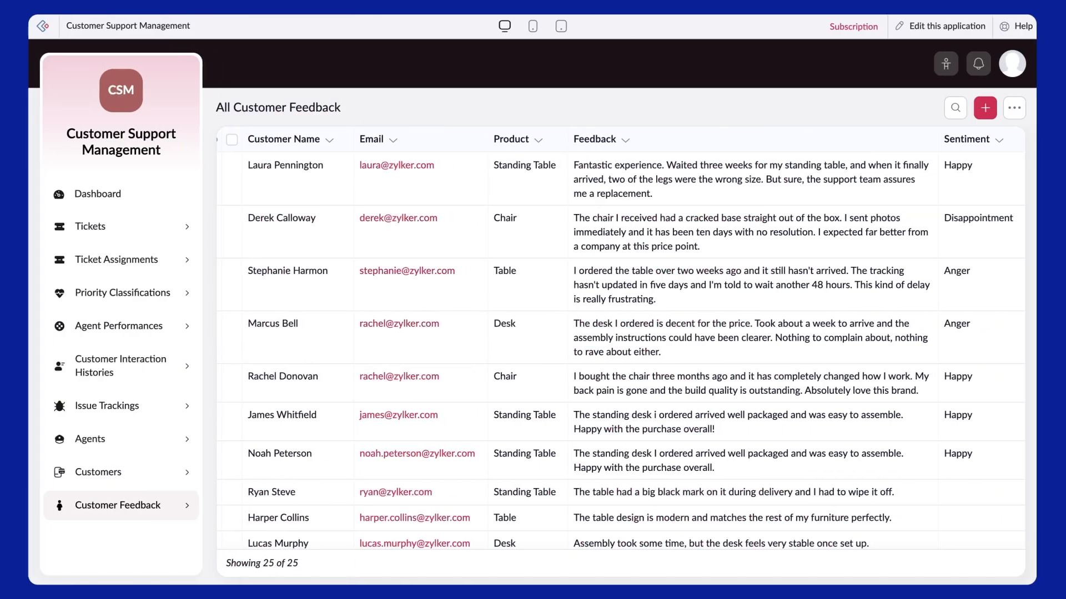